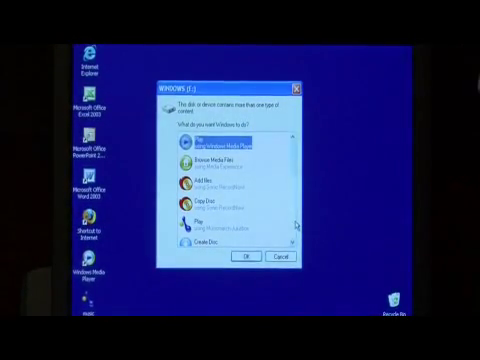
{"action": "left_click_drag", "start_coordinate": [293, 162], "coordinate": [293, 230]}
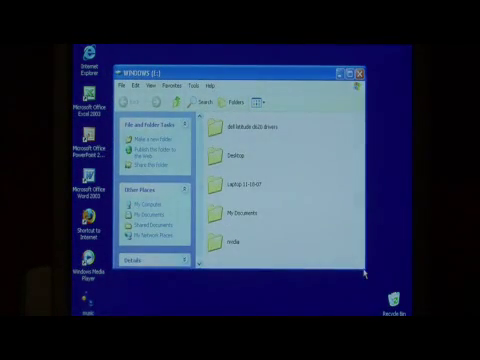
Enlarge the WINDOWS (E:) window and drag the 1.32 MB music WAV file into it.
{"action": "left_click_drag", "start_coordinate": [364, 268], "coordinate": [387, 288]}
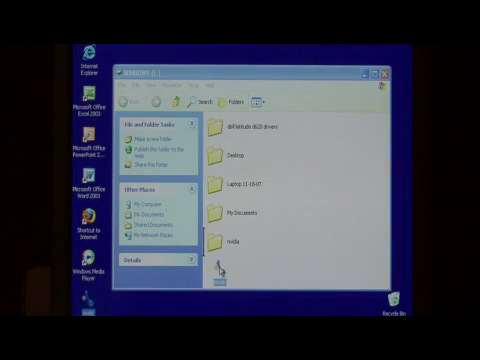
{"action": "left_click_drag", "start_coordinate": [220, 268], "coordinate": [222, 240]}
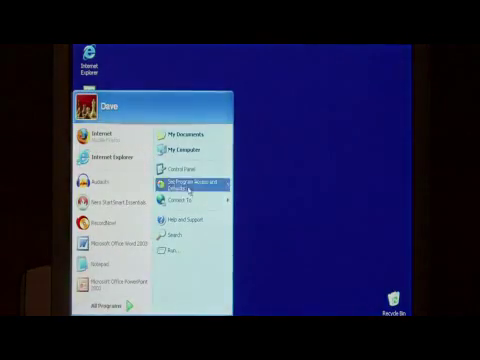
Open WINDOWS (E:) from My Computer to view the drive's contents.
{"action": "left_click", "coordinate": [183, 150]}
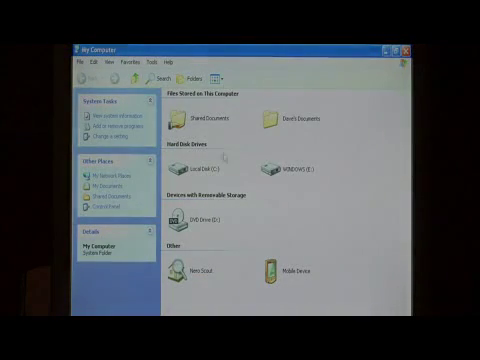
{"action": "double_click", "coordinate": [290, 170]}
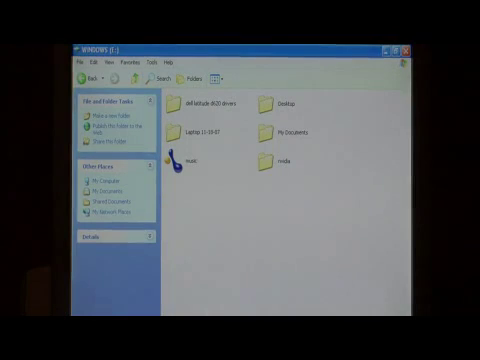
Drag the music file from WINDOWS (E:) onto the desktop, confirming replacement of the existing copy.
{"action": "left_click", "coordinate": [186, 163]}
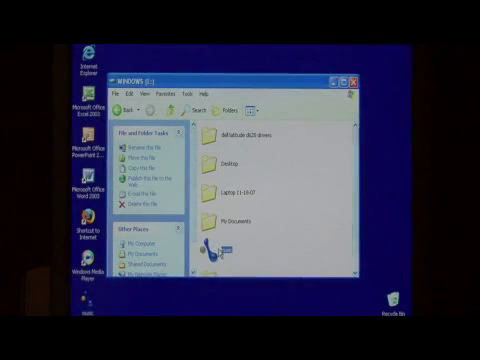
{"action": "left_click_drag", "start_coordinate": [138, 300], "coordinate": [275, 260]}
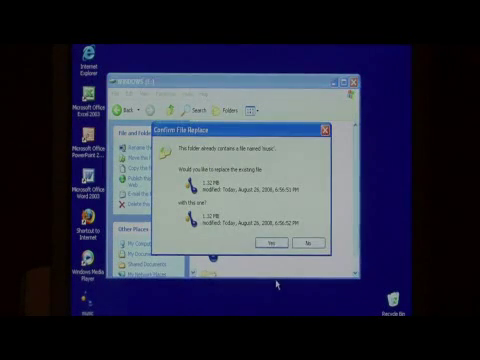
{"action": "left_click", "coordinate": [274, 245]}
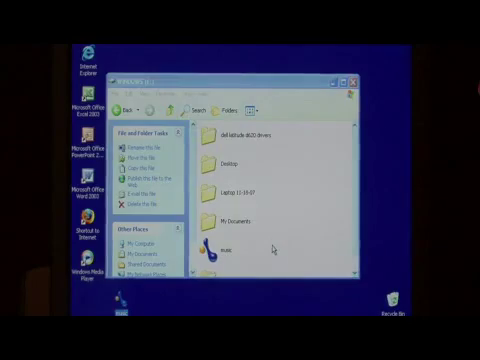